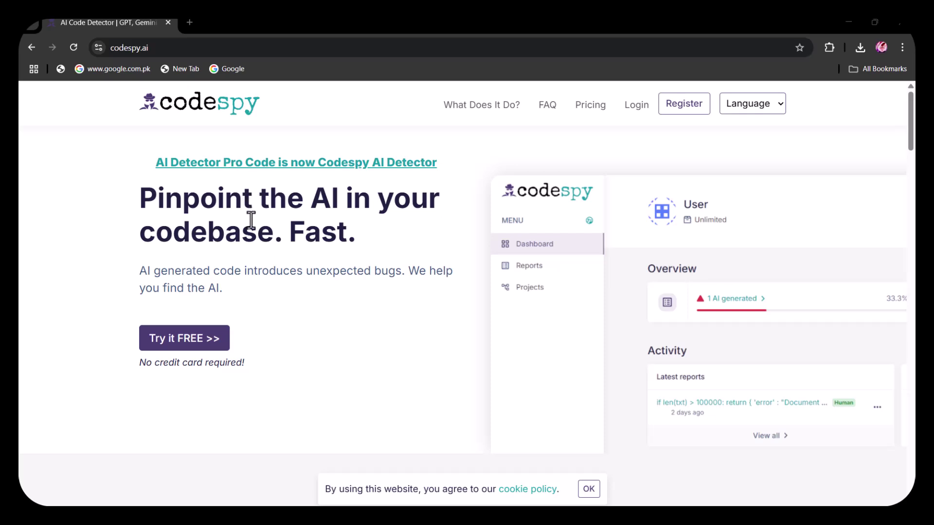
scroll(251, 219, "down", 3)
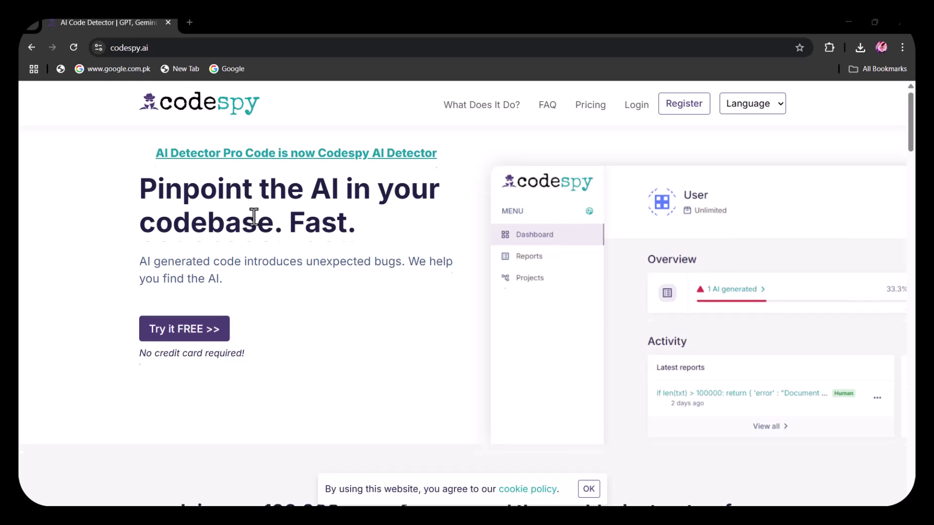
scroll(254, 217, "down", 2)
scroll(254, 217, "down", 1)
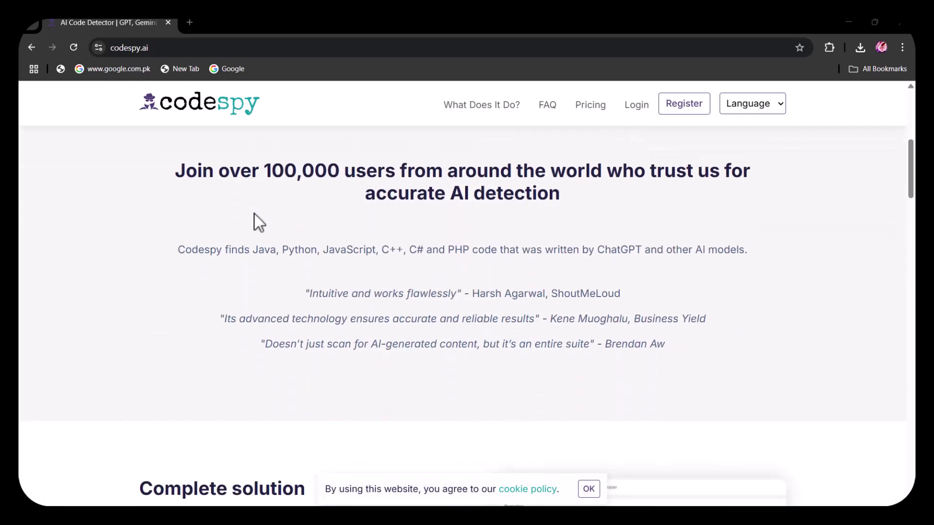
scroll(256, 217, "down", 5)
scroll(256, 217, "down", 1)
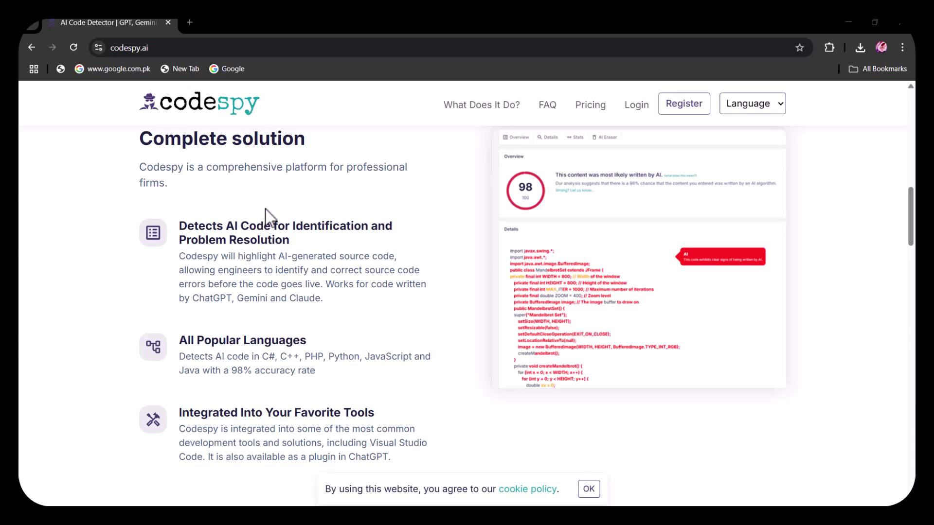
scroll(267, 212, "down", 2)
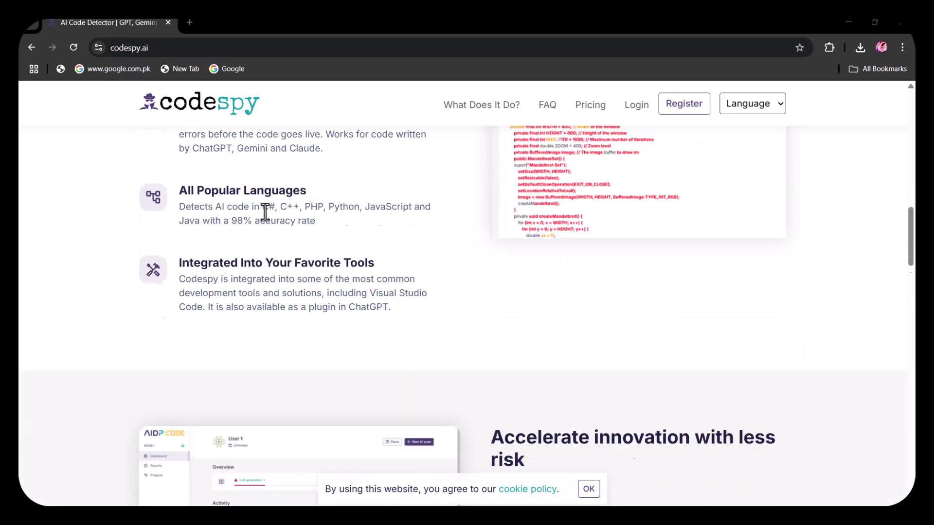
scroll(266, 212, "down", 3)
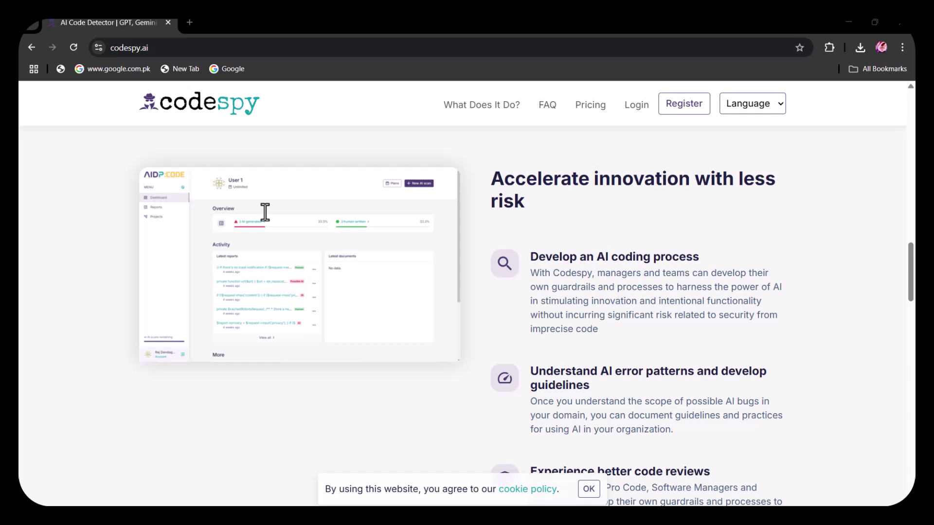
scroll(265, 211, "down", 2)
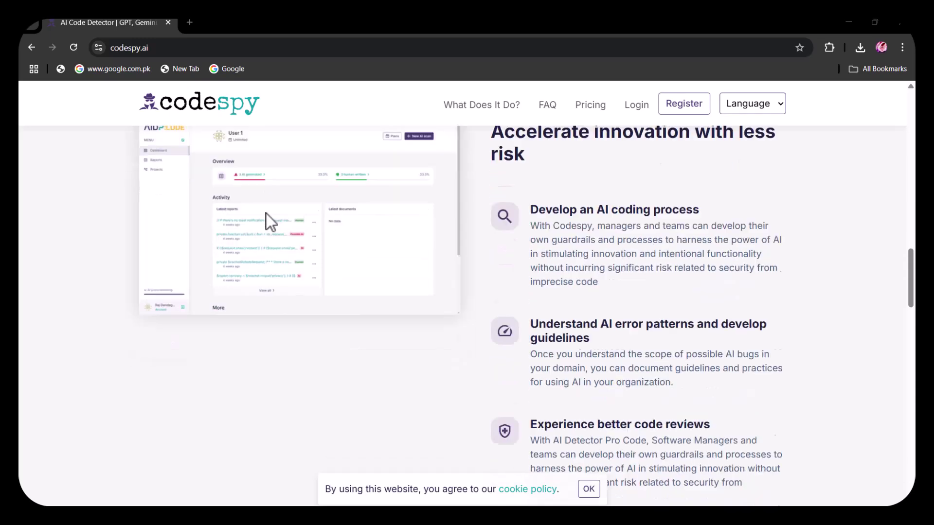
scroll(265, 214, "down", 3)
scroll(265, 214, "down", 1)
scroll(265, 213, "down", 1)
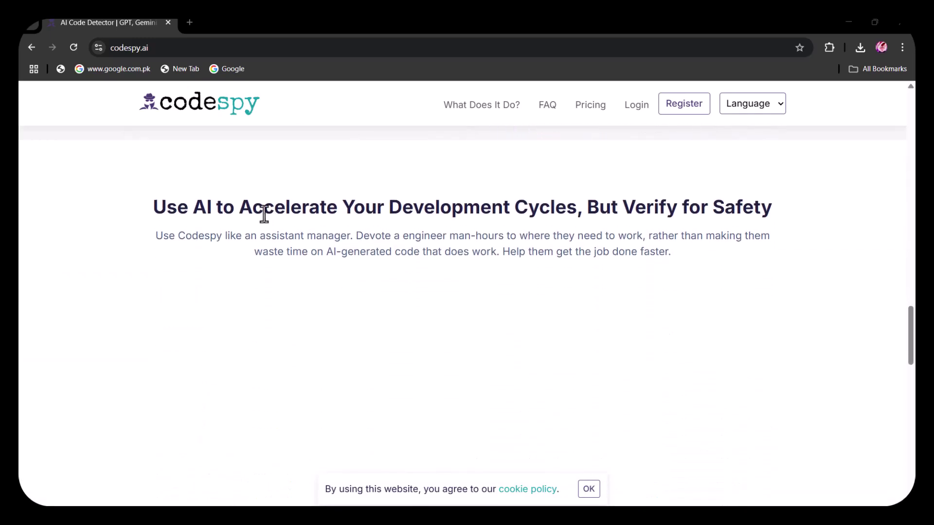
scroll(265, 214, "down", 2)
scroll(265, 213, "up", 1)
scroll(265, 214, "up", 1)
scroll(265, 221, "down", 3)
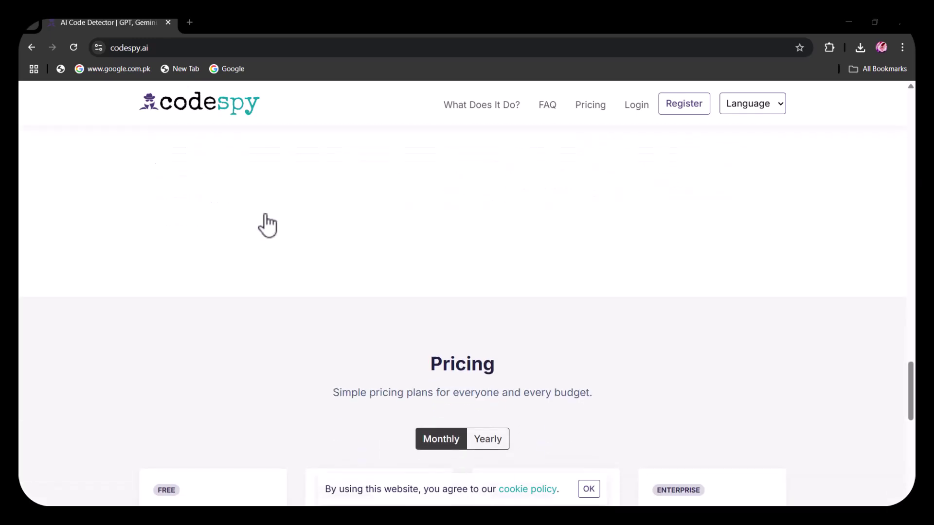
scroll(266, 224, "down", 2)
scroll(267, 225, "down", 2)
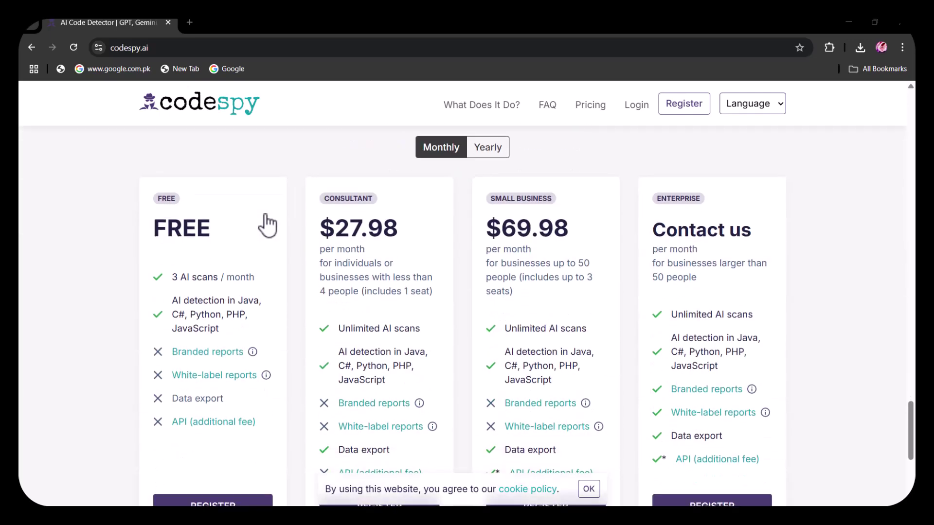
scroll(267, 225, "down", 2)
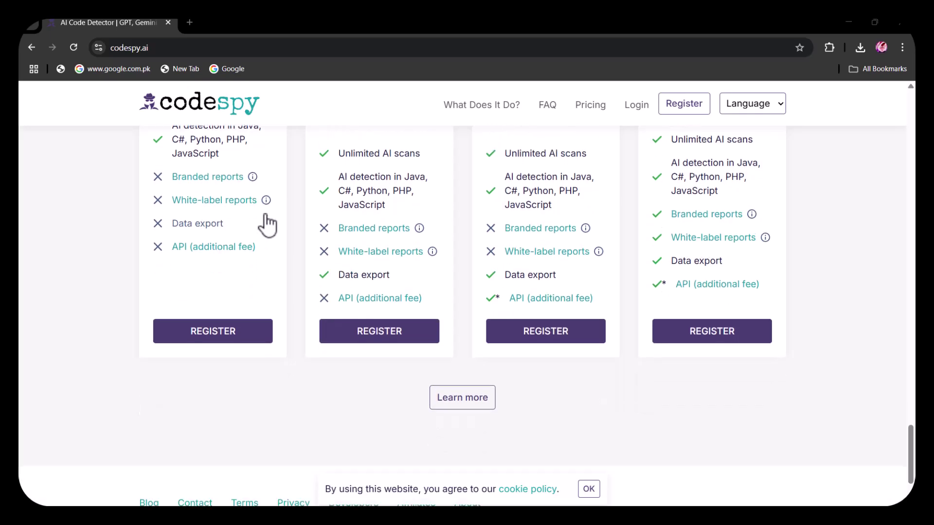
scroll(267, 223, "up", 5)
scroll(267, 223, "up", 3)
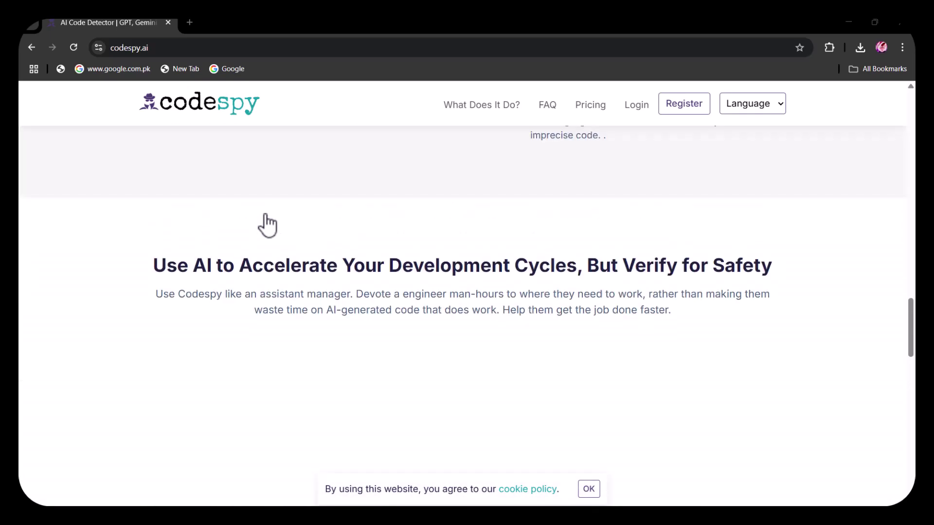
scroll(266, 223, "up", 3)
scroll(267, 223, "up", 1)
scroll(268, 223, "up", 2)
scroll(268, 224, "up", 5)
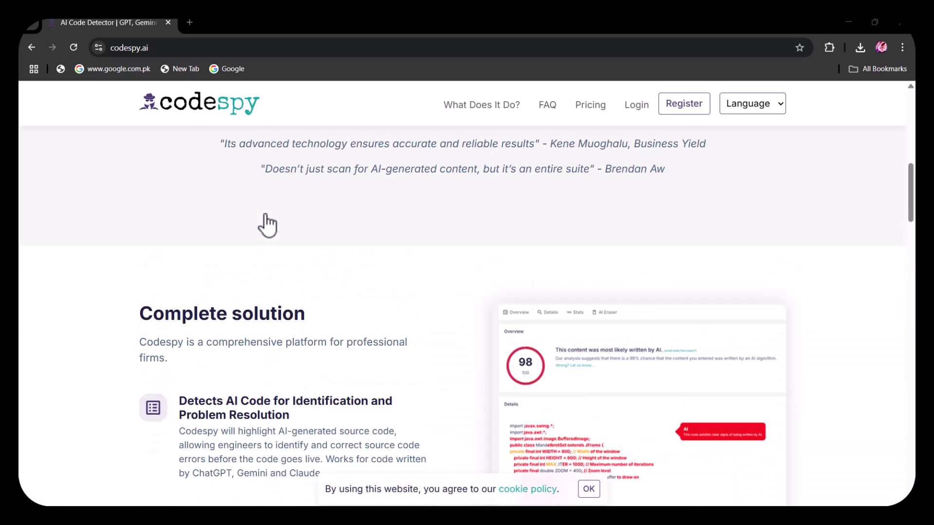
scroll(267, 223, "up", 2)
scroll(267, 224, "up", 2)
scroll(267, 223, "up", 2)
scroll(268, 223, "up", 1)
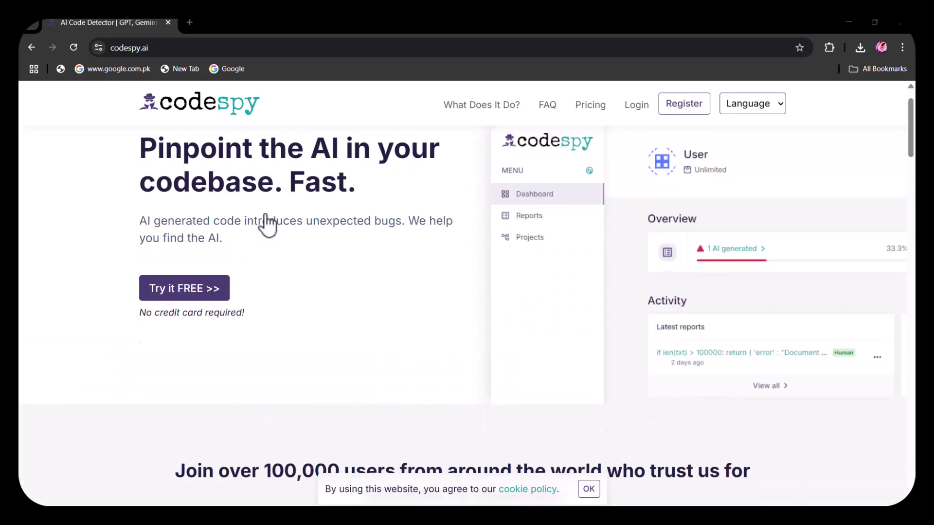
scroll(267, 224, "up", 1)
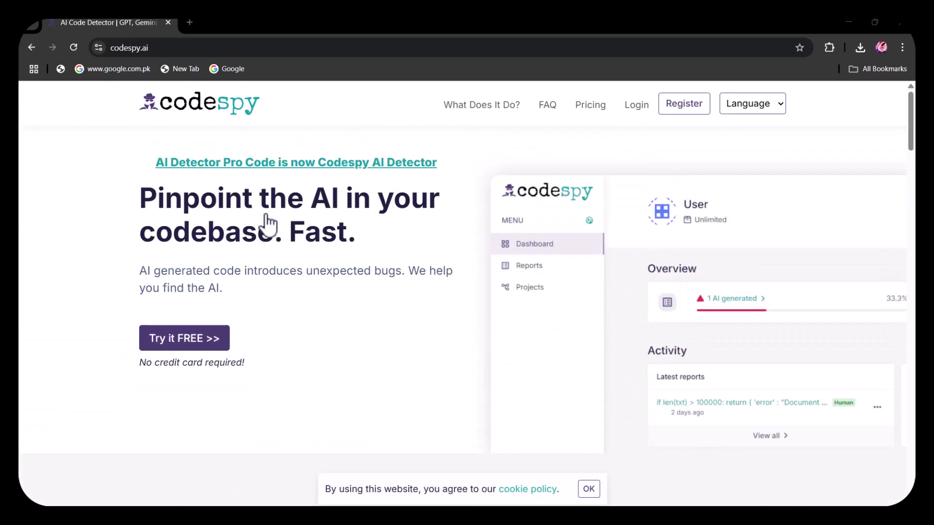
Register a Codespy account, go to the Reports page and open its language list
left_click(670, 110)
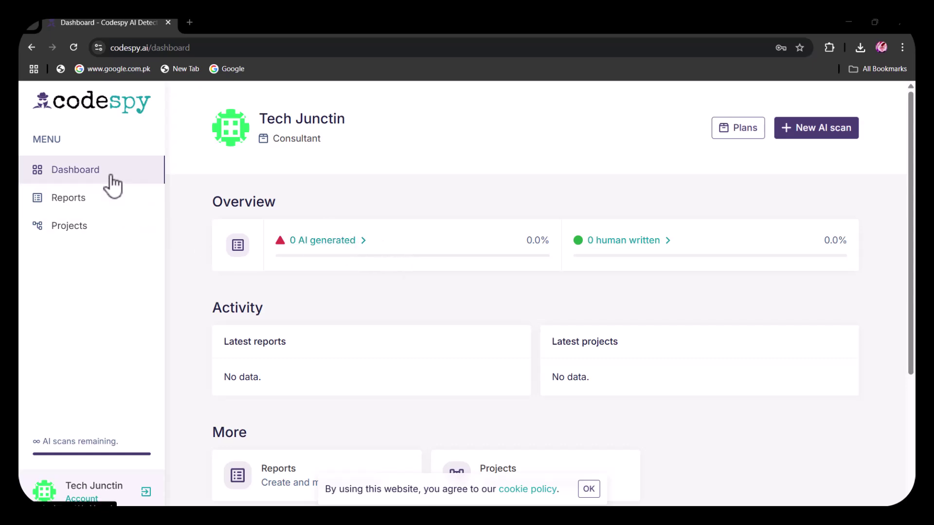
left_click(94, 210)
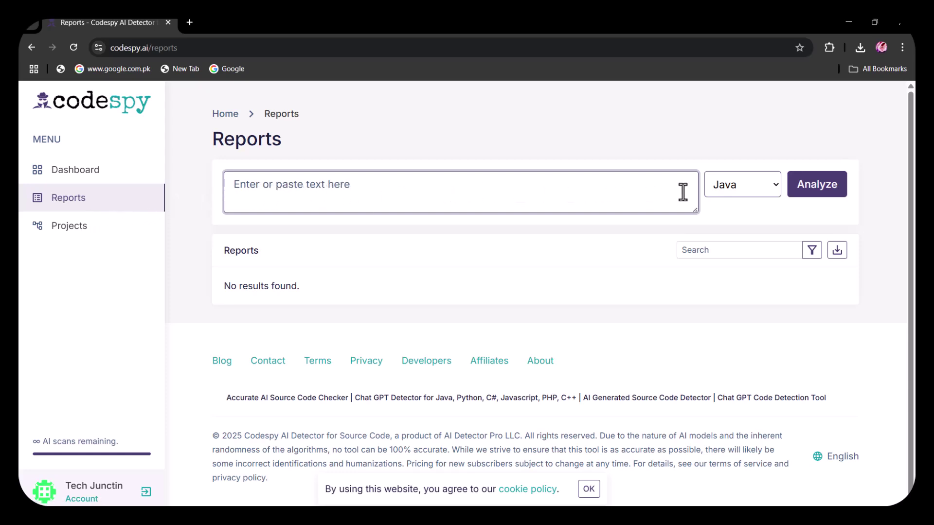
left_click(743, 187)
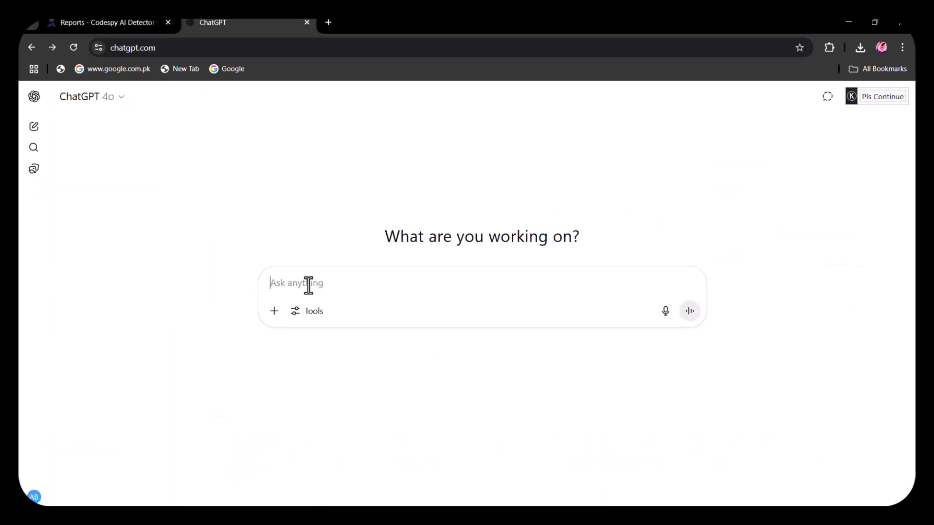
type("create a ")
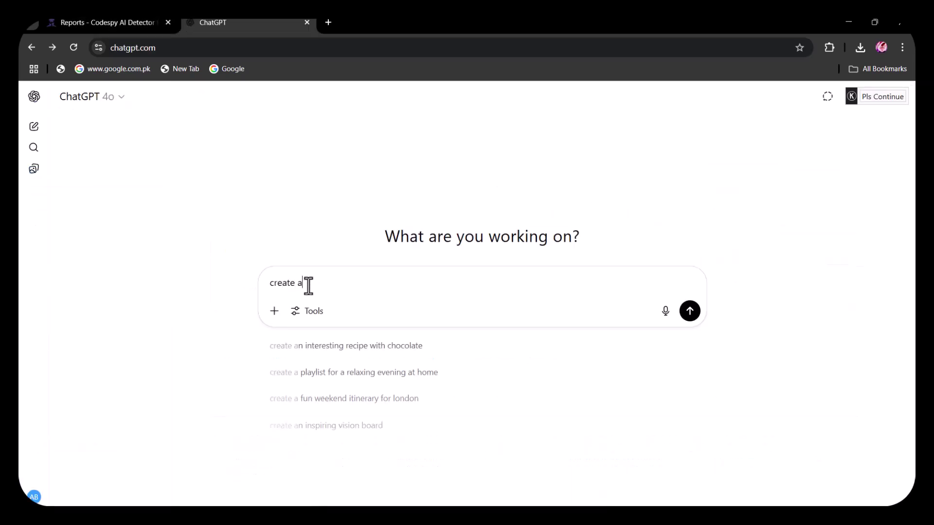
type("java pr")
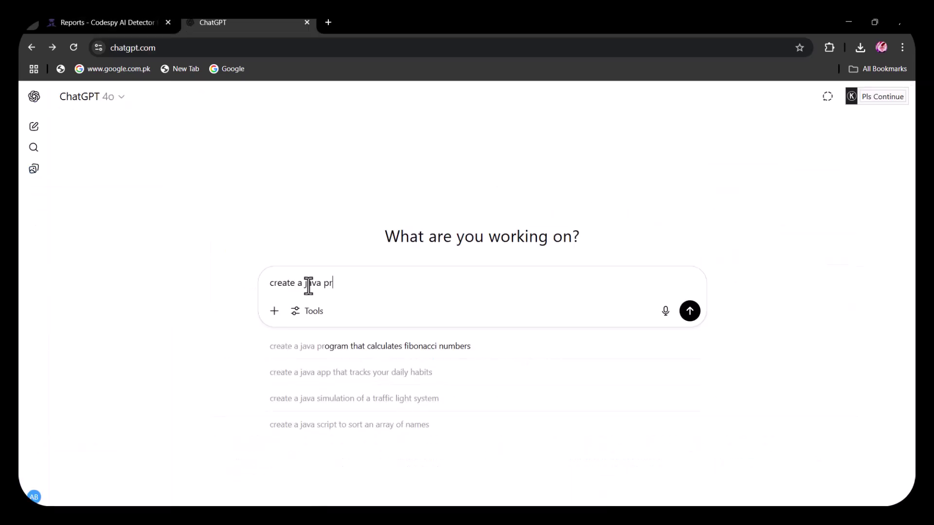
type("ogram how")
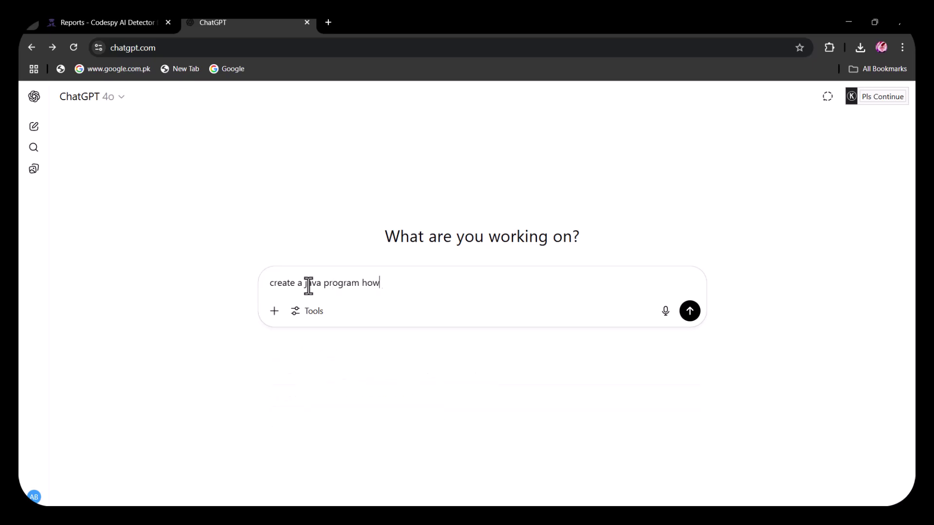
type(" show no of")
type(" people dying a day")
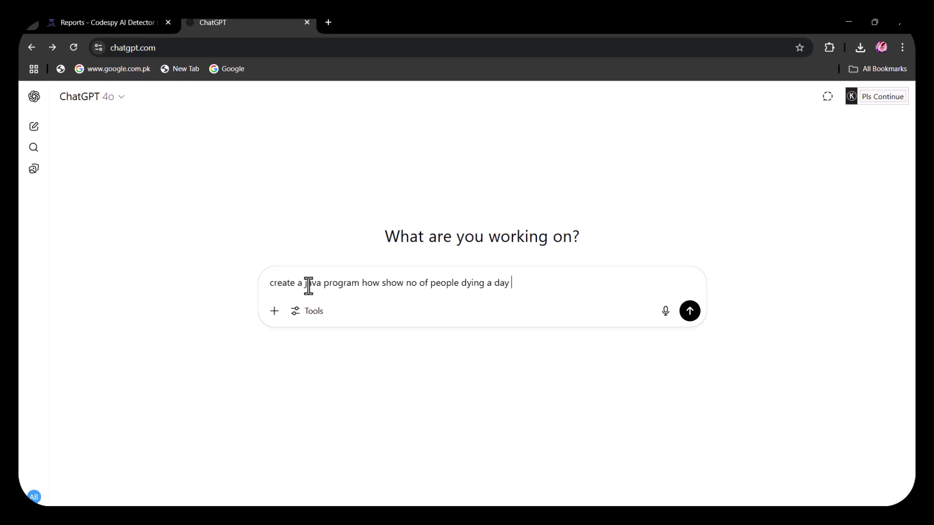
Ask ChatGPT for a Java program counting daily deaths and copy the DeathStats code
key("Return")
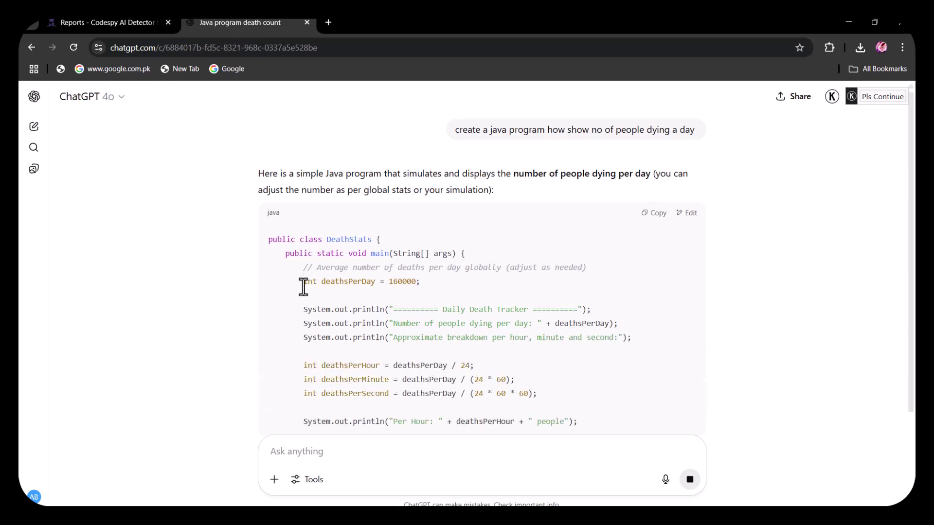
scroll(324, 287, "down", 1)
scroll(324, 286, "down", 1)
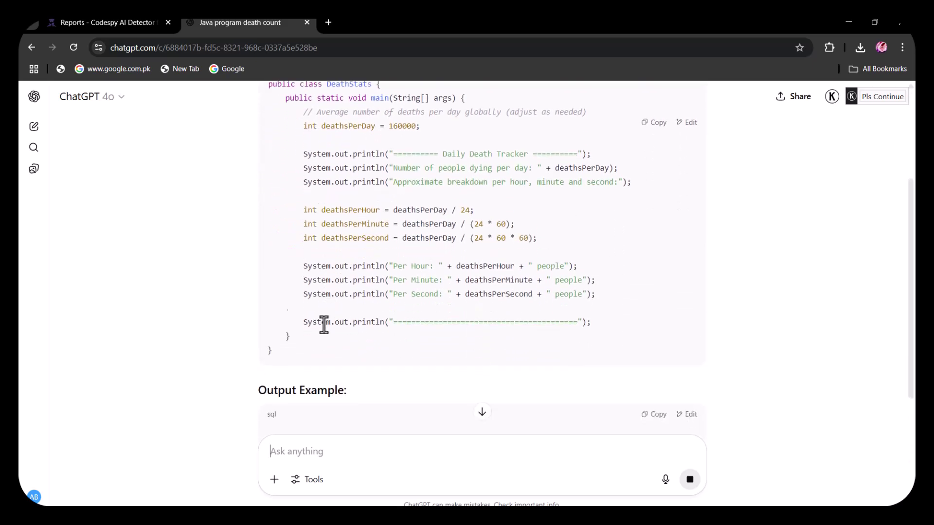
scroll(361, 306, "down", 1)
scroll(364, 314, "up", 1)
scroll(357, 310, "up", 1)
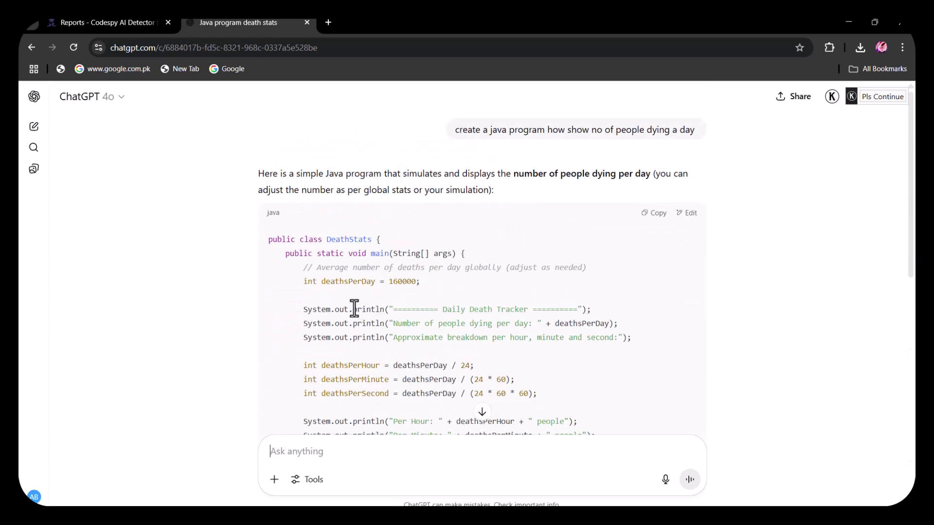
mouse_move(269, 239)
left_mouse_down()
mouse_move(554, 436)
mouse_move(573, 365)
left_mouse_up()
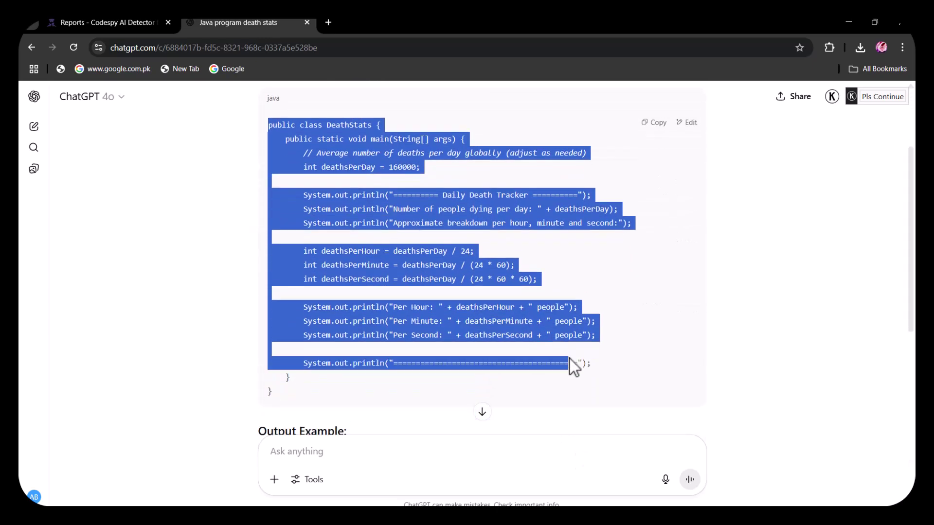
right_click(407, 309)
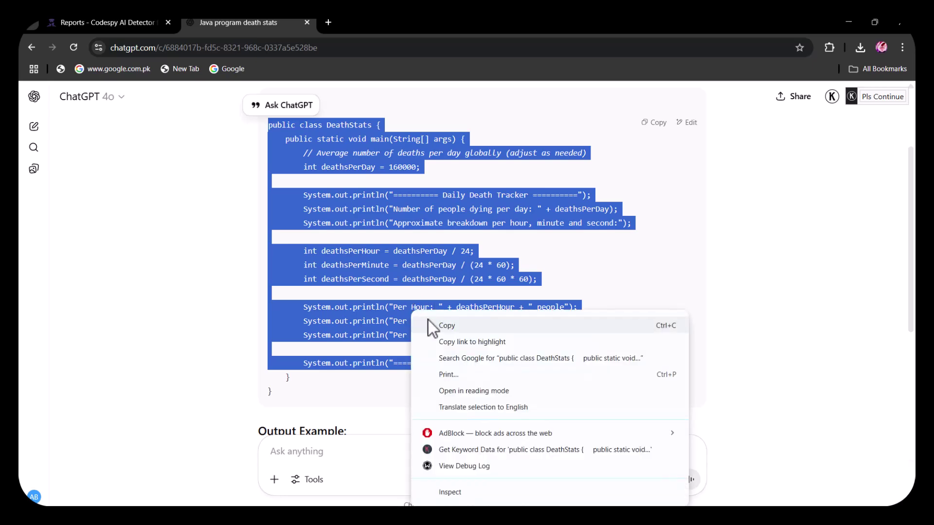
Paste the Java DeathStats code into Codespy and analyze it with Java as the language
left_click(428, 321)
left_click(142, 22)
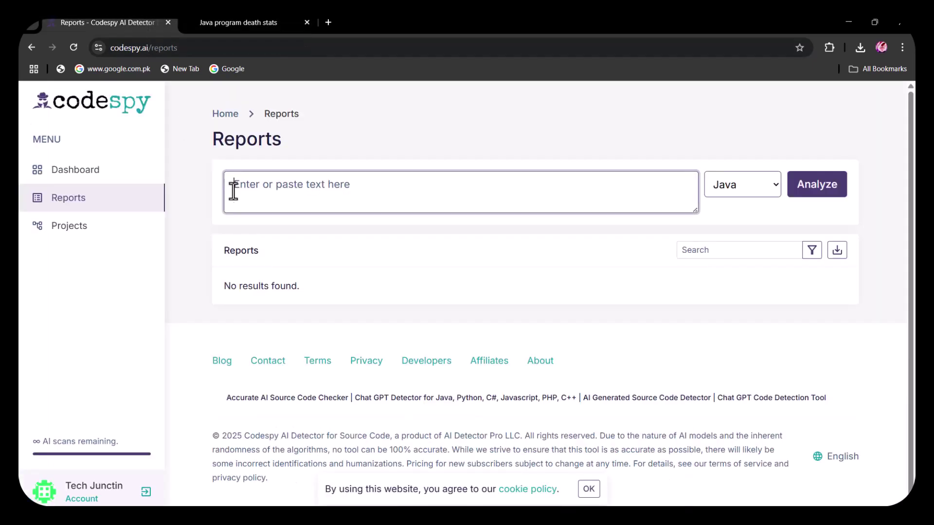
right_click(250, 194)
left_click(289, 326)
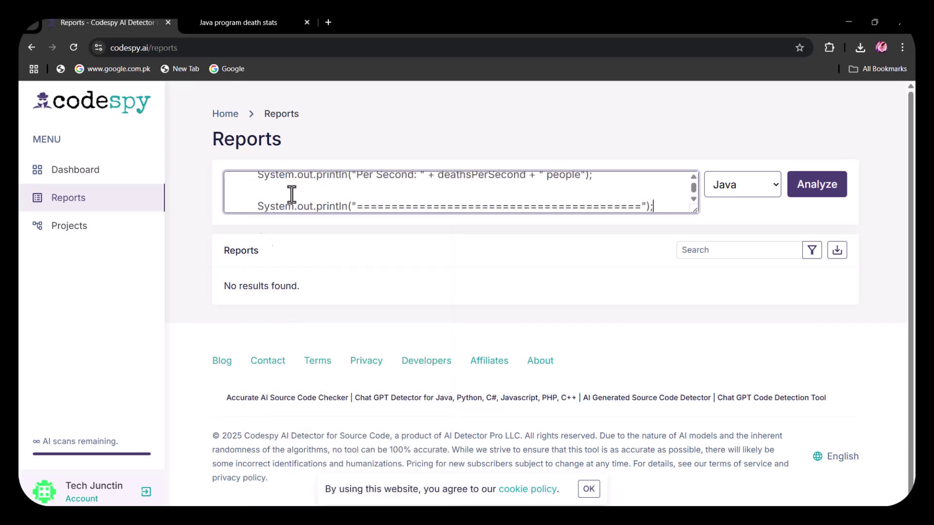
scroll(292, 194, "up", 3)
scroll(350, 208, "up", 5)
scroll(349, 209, "up", 1)
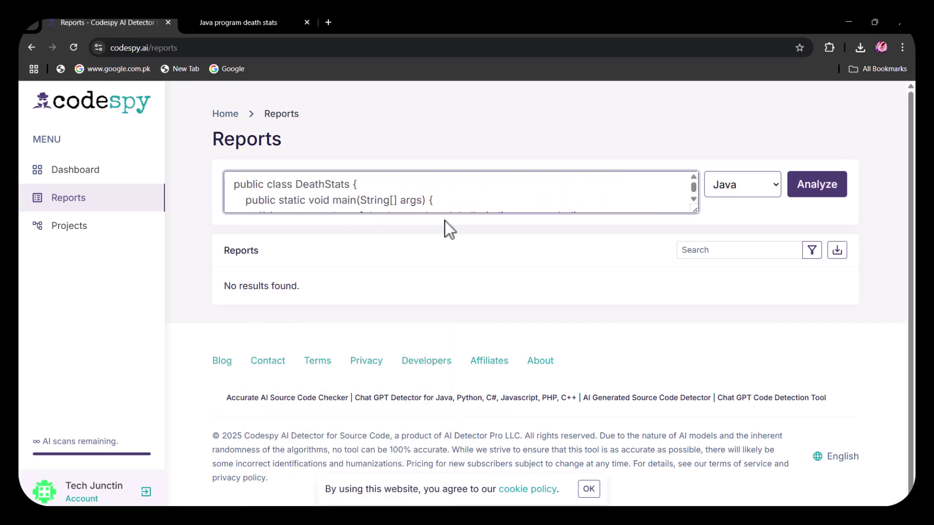
left_click(744, 186)
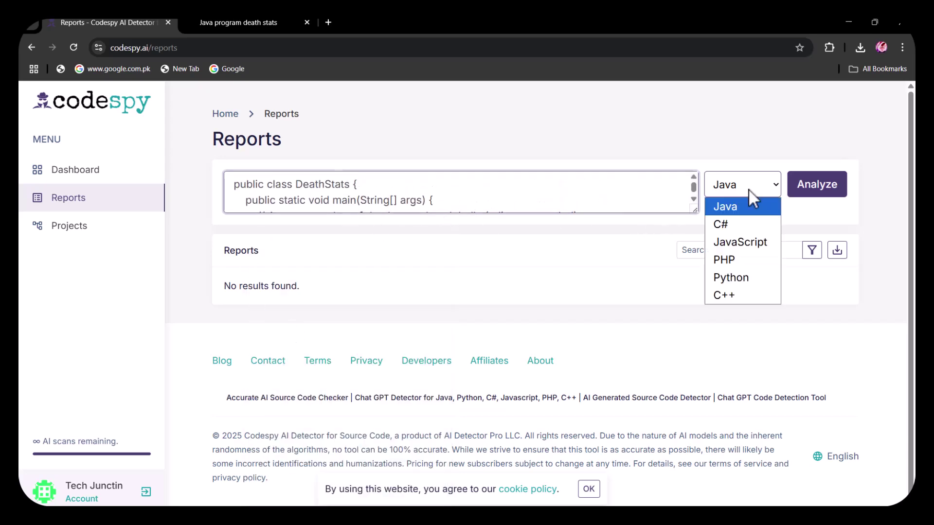
left_click(732, 211)
left_click(811, 191)
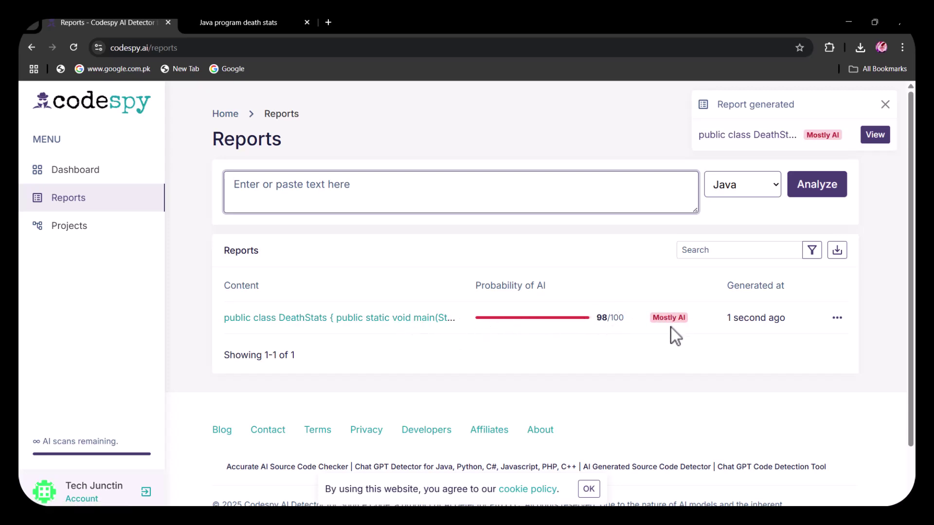
Open the DeathStats report row to see its 98/100 score and detections
left_click(374, 317)
scroll(375, 318, "down", 1)
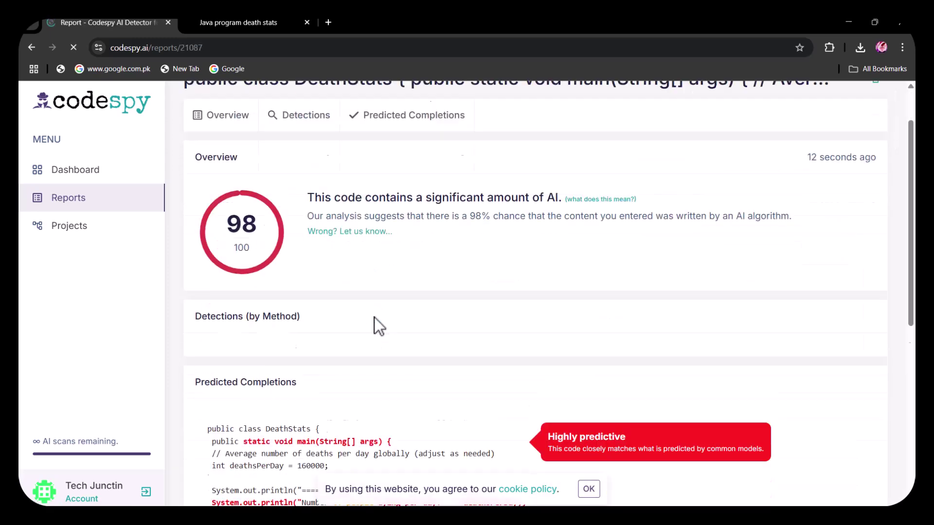
scroll(375, 317, "down", 2)
scroll(394, 306, "down", 2)
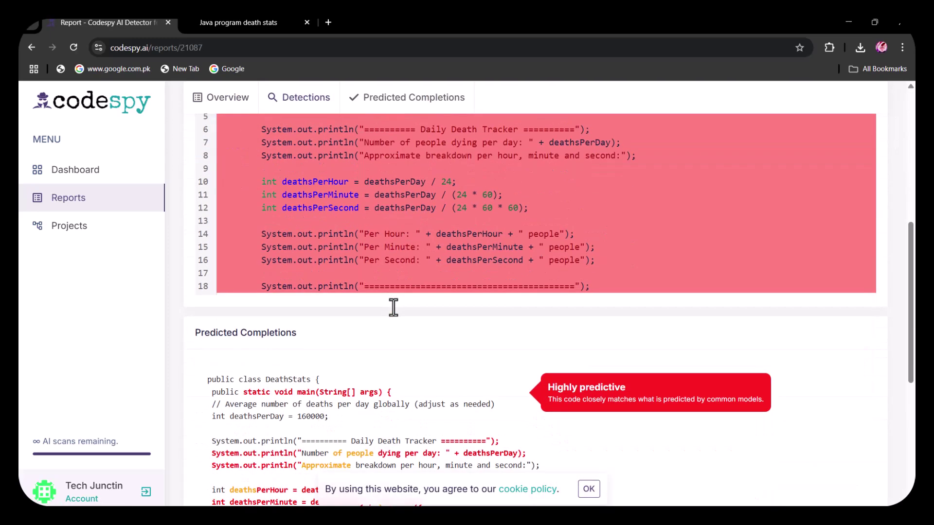
scroll(394, 306, "up", 2)
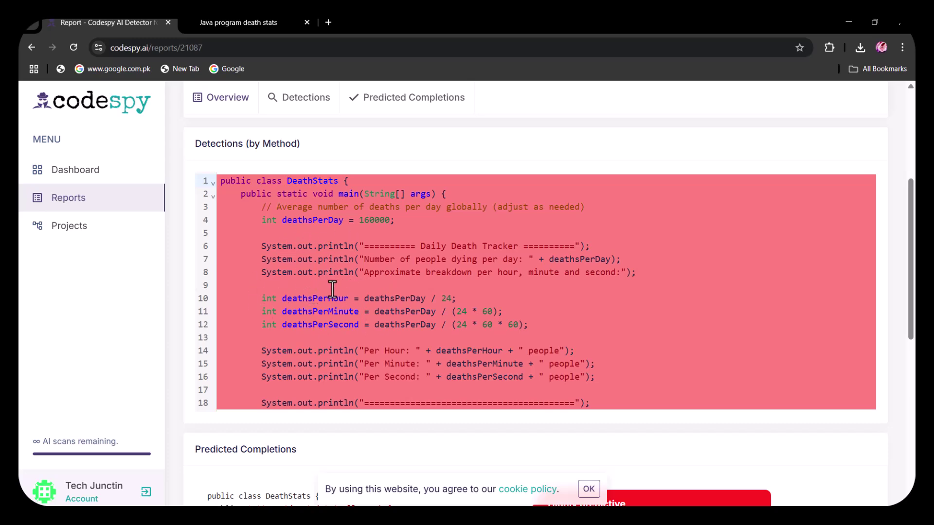
scroll(332, 289, "down", 4)
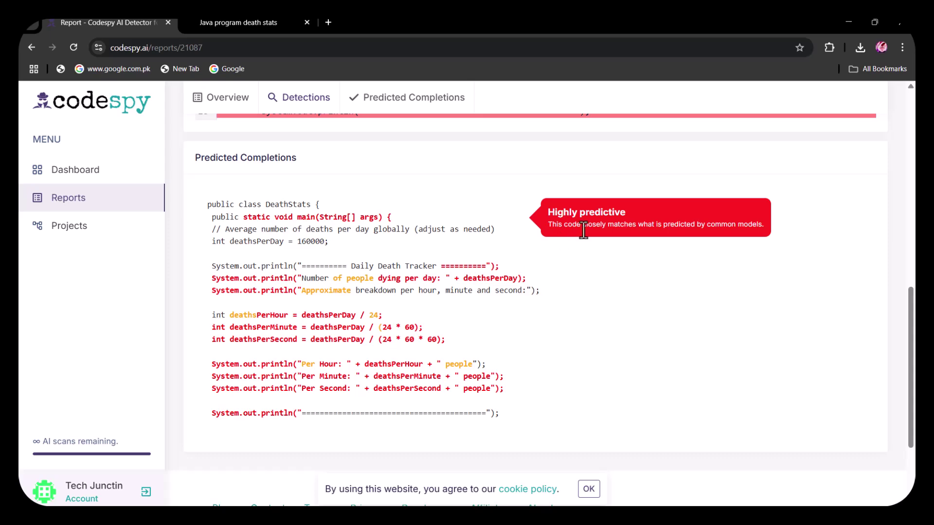
scroll(598, 234, "down", 2)
scroll(585, 271, "up", 3)
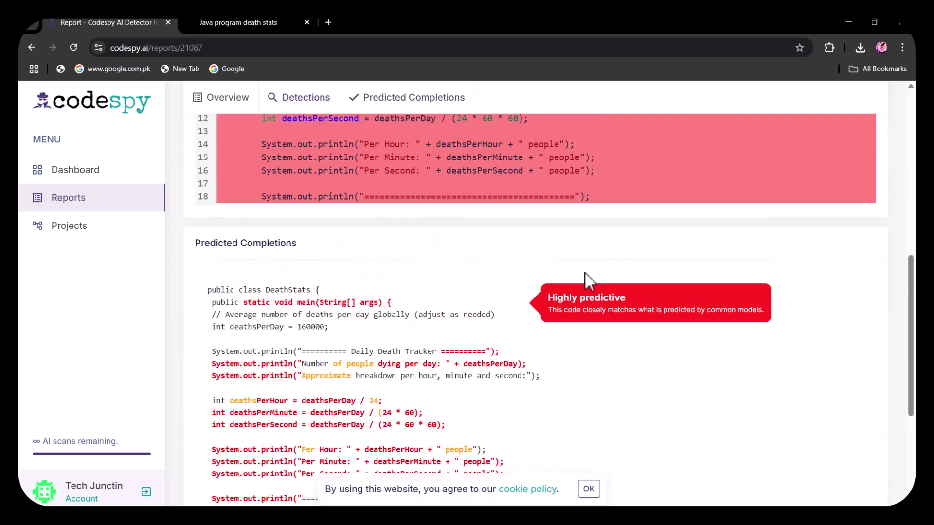
scroll(576, 281, "up", 3)
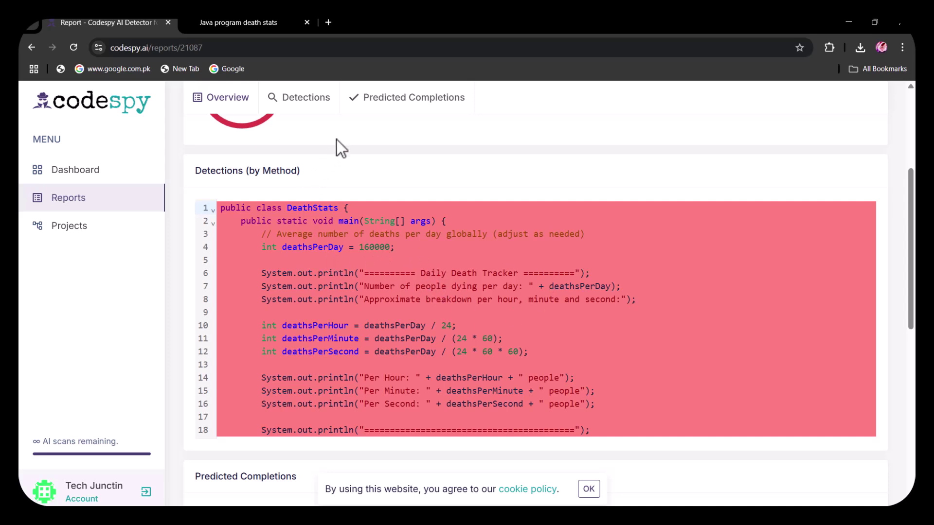
Ask ChatGPT to 'create a python program of the same data'
key("ctrl+Tab")
left_click(308, 452)
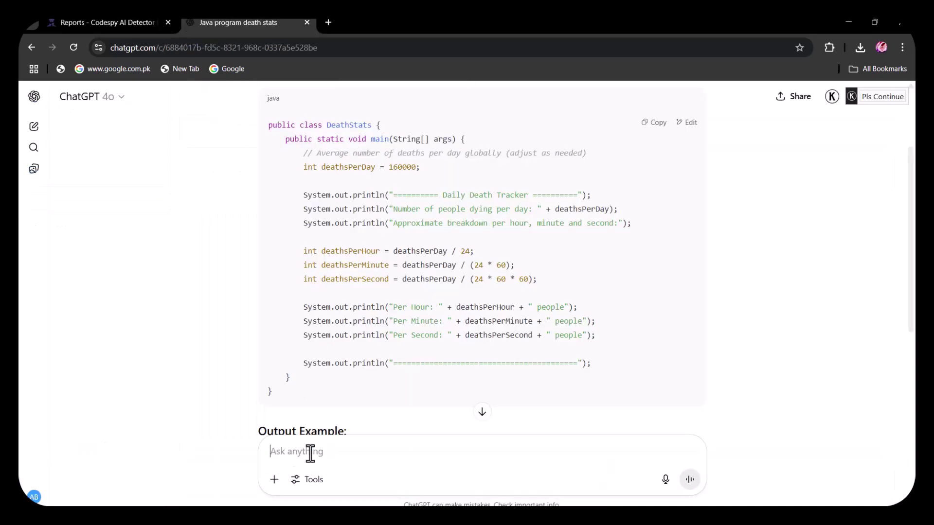
type("cretae")
key("BackSpace")
key("BackSpace")
key("BackSpace")
type("re")
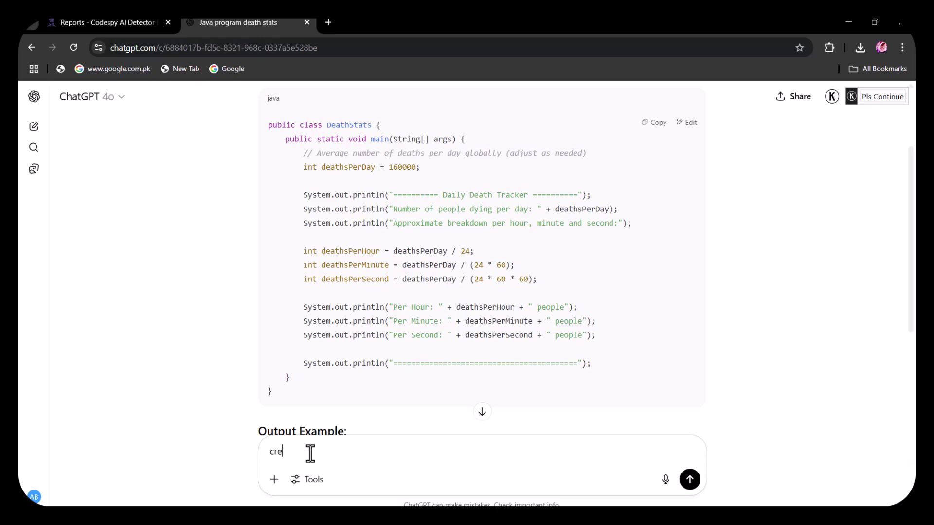
type("ate a phython program o")
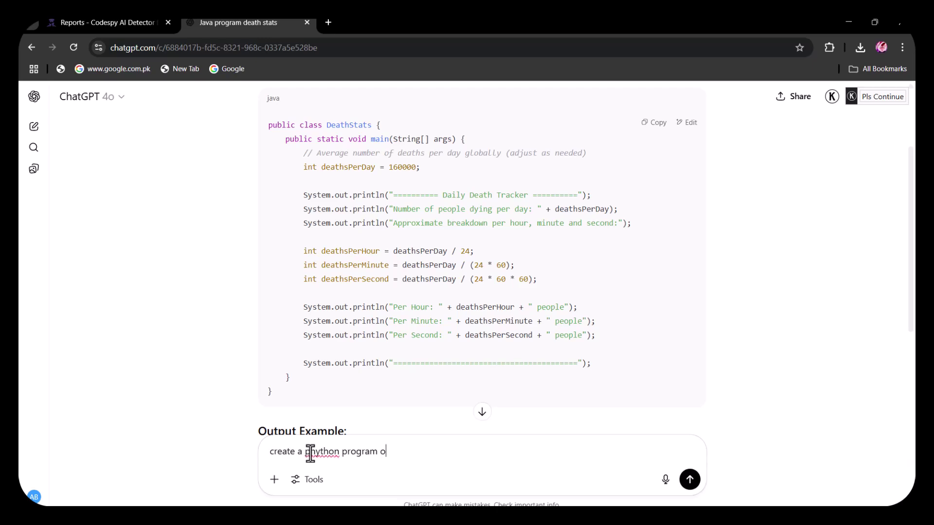
type("f the same data")
key("Return")
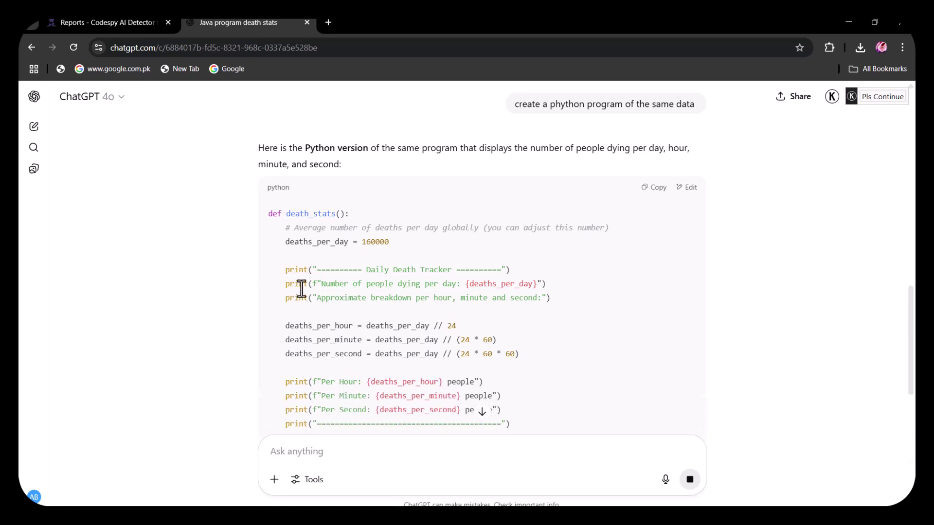
scroll(302, 288, "down", 2)
scroll(303, 288, "up", 2)
Copy the Python death_stats code from ChatGPT's reply
mouse_move(270, 213)
left_mouse_down()
mouse_move(508, 444)
mouse_move(511, 419)
left_mouse_up()
right_click(438, 376)
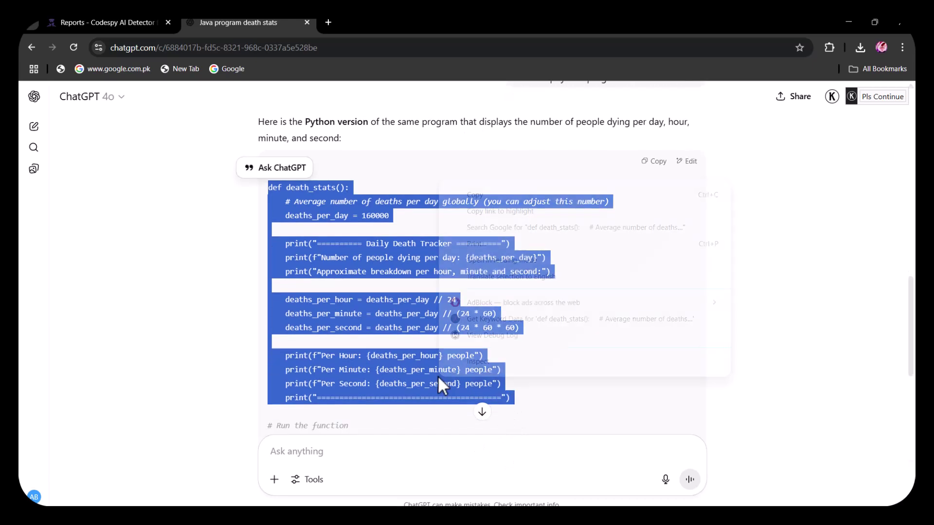
left_click(464, 196)
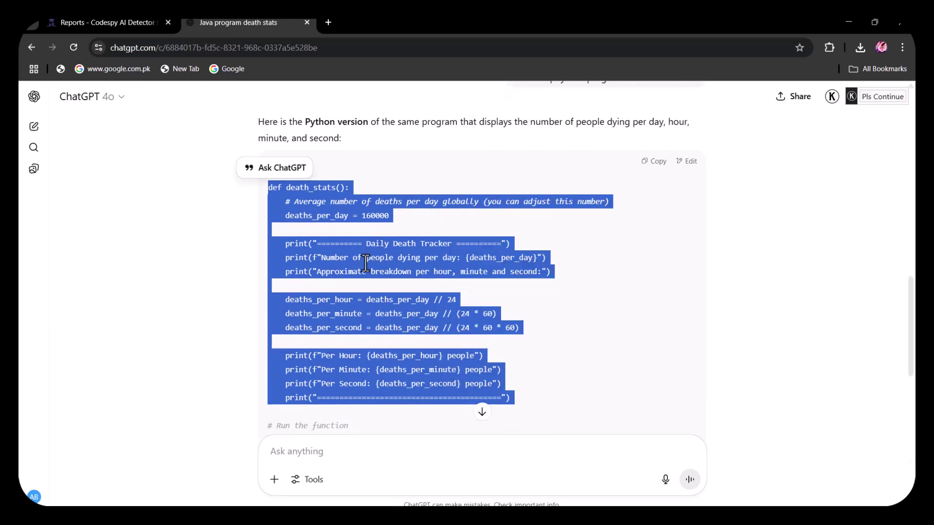
Paste the Python death_stats code into Codespy and analyze it with Python selected
left_click(102, 22)
left_click(264, 197)
right_click(266, 197)
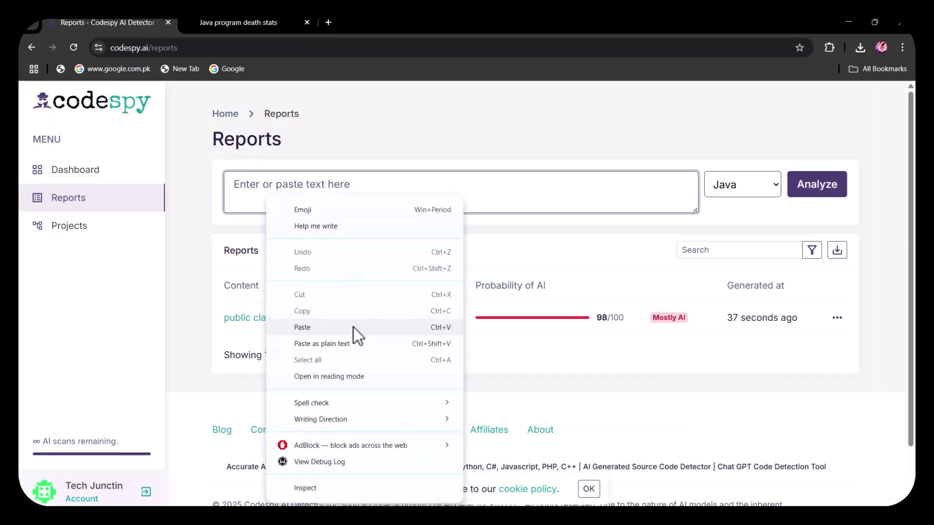
left_click(327, 329)
scroll(358, 194, "up", 5)
scroll(373, 205, "up", 5)
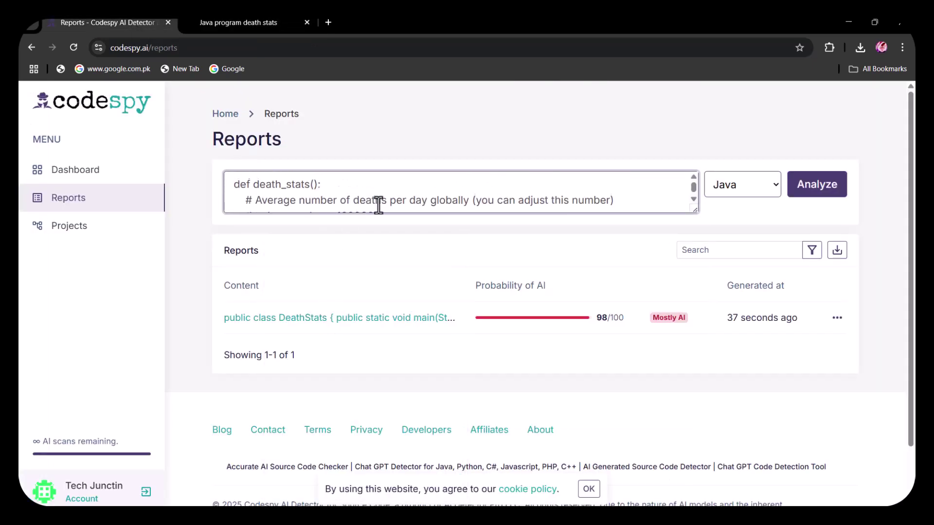
left_click(742, 185)
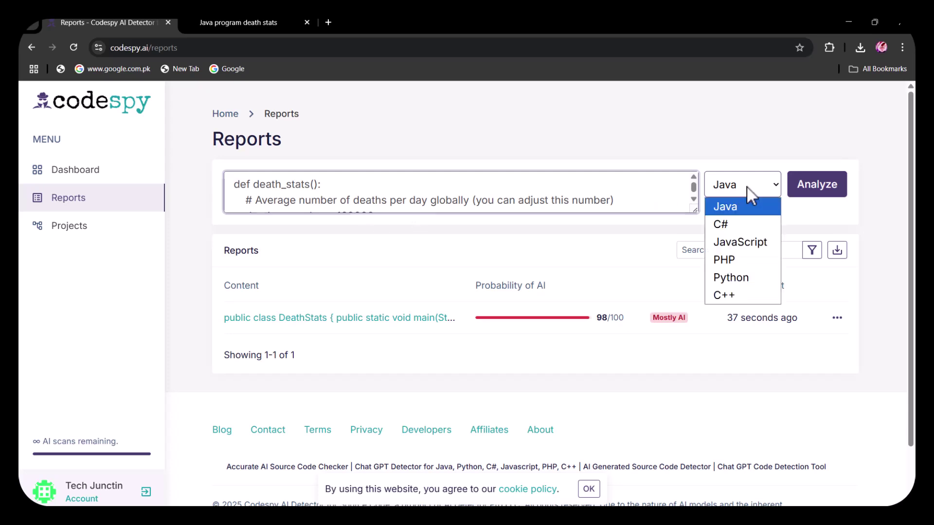
left_click(749, 270)
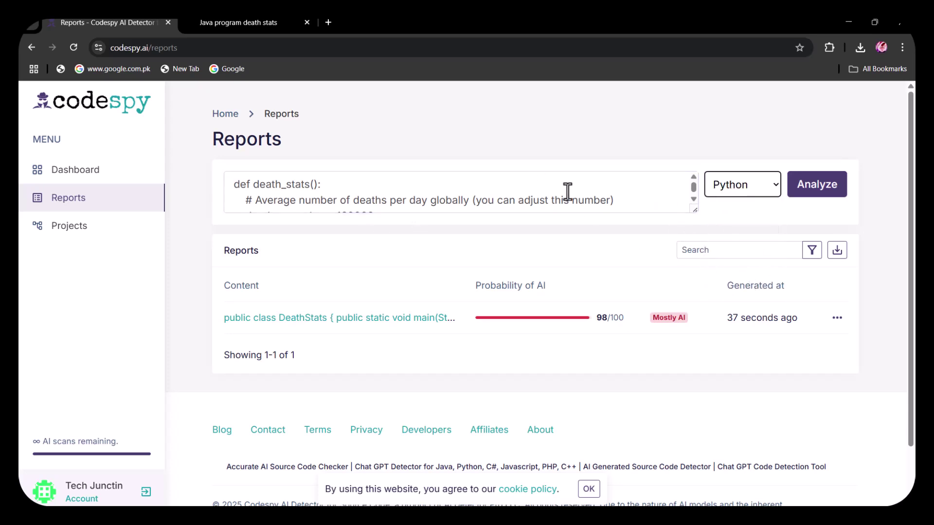
left_click(801, 184)
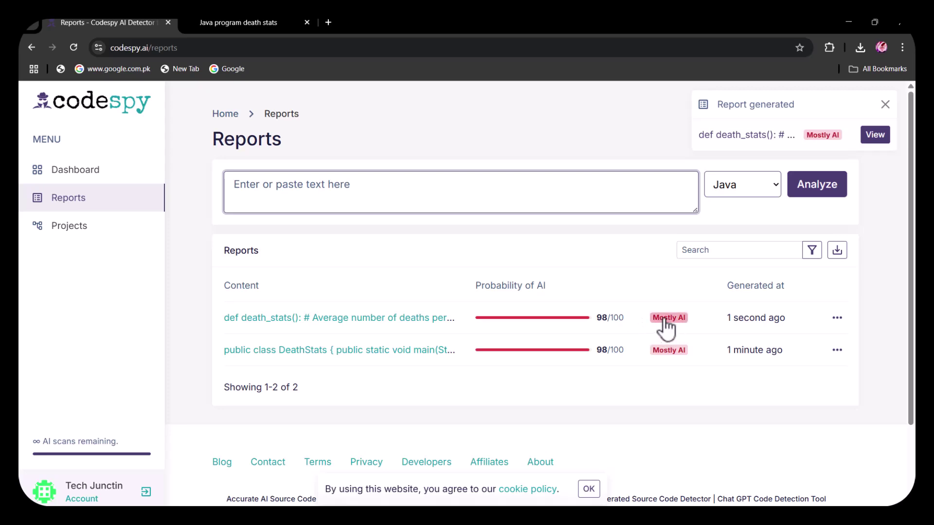
left_click(295, 323)
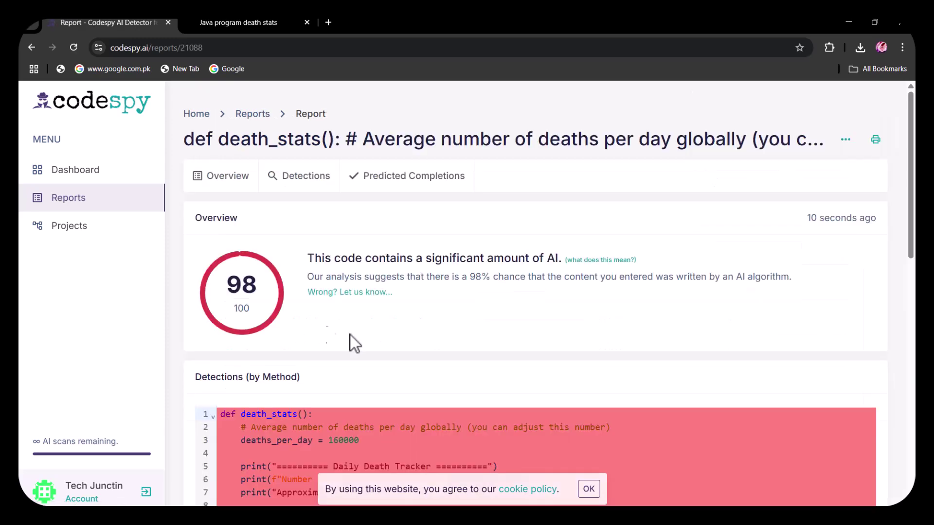
scroll(355, 340, "down", 2)
scroll(363, 348, "down", 1)
scroll(298, 308, "down", 1)
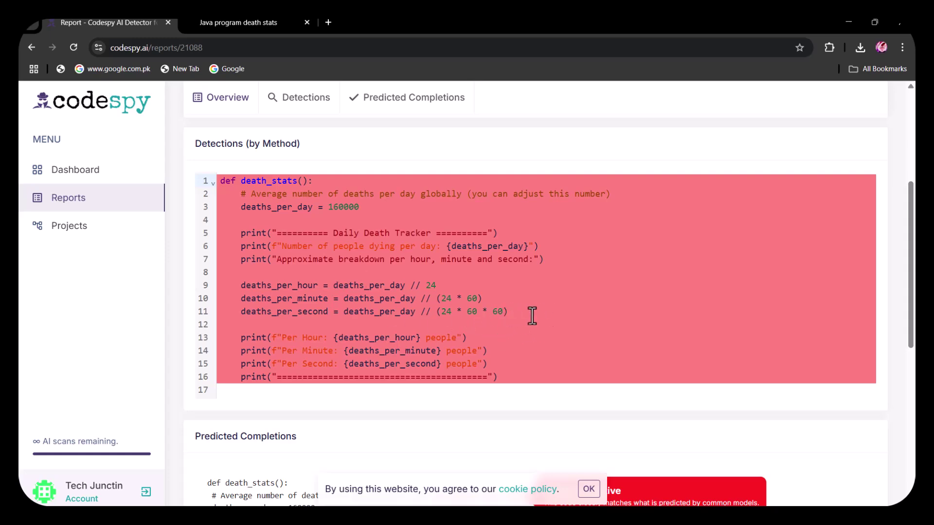
scroll(532, 315, "down", 3)
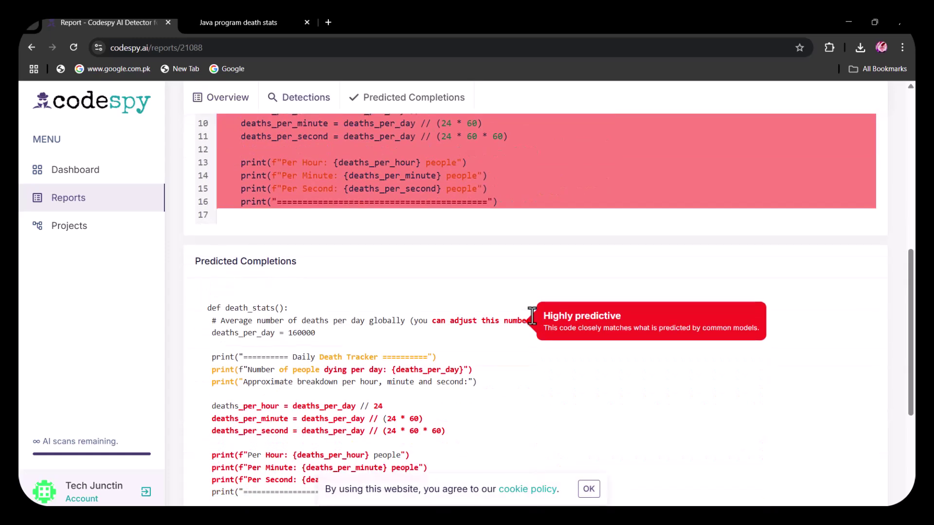
scroll(533, 315, "down", 1)
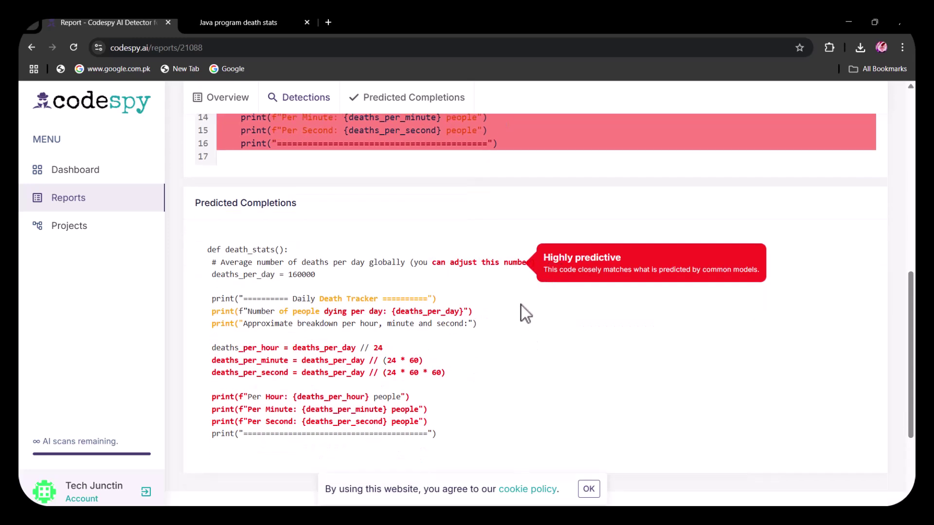
left_click(59, 207)
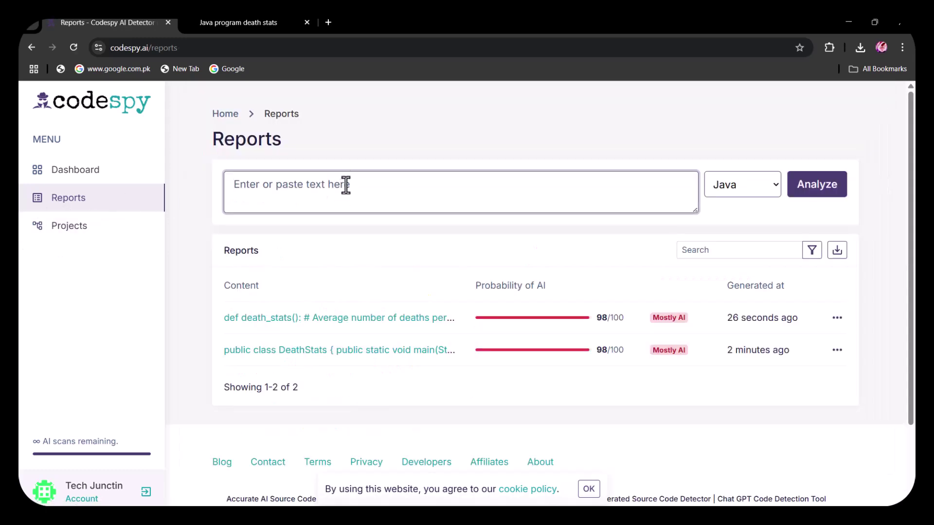
Open the source language dropdown beside the Analyze button on the Reports page
left_click(764, 193)
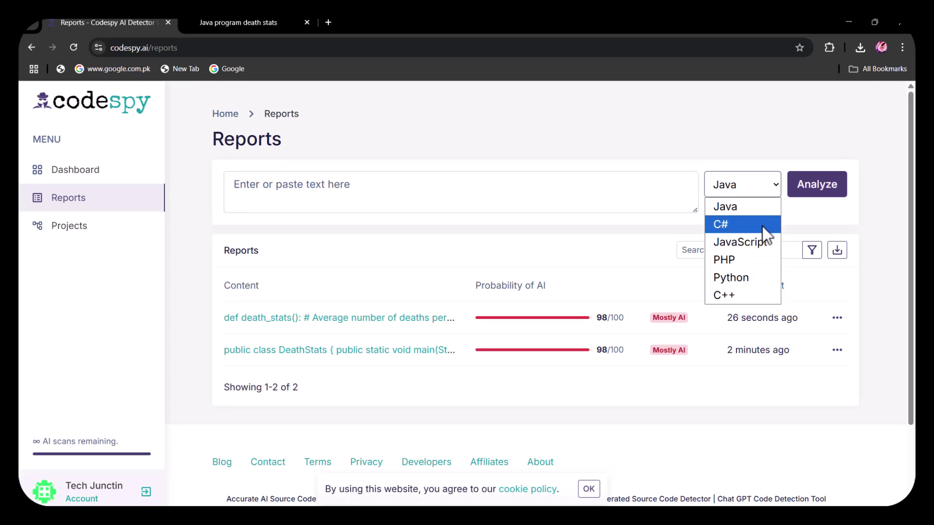